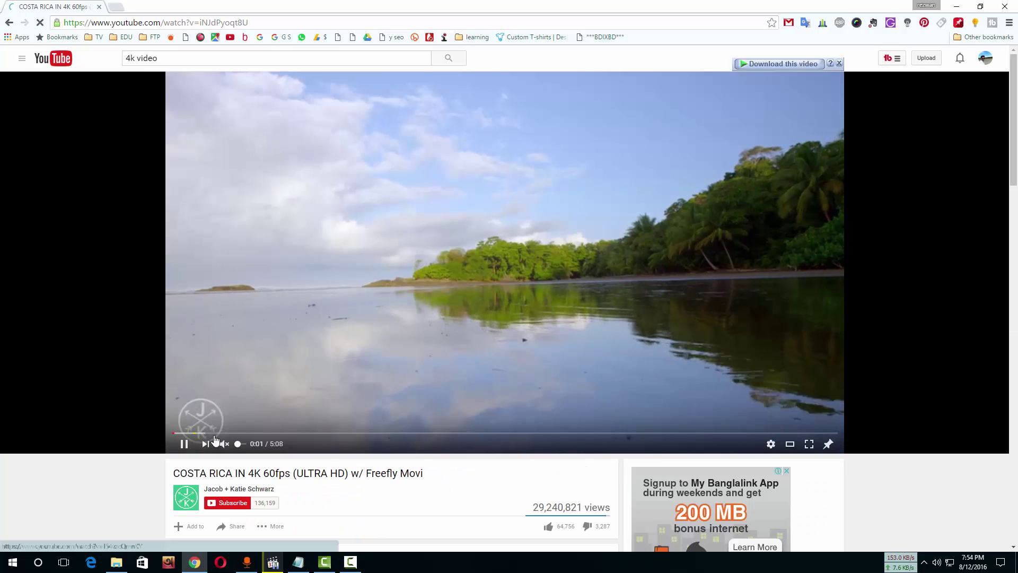
# Step: Skip ahead in the Costa Rica video and open it in the Floating for YouTube mini player
pyautogui.click(217, 434)
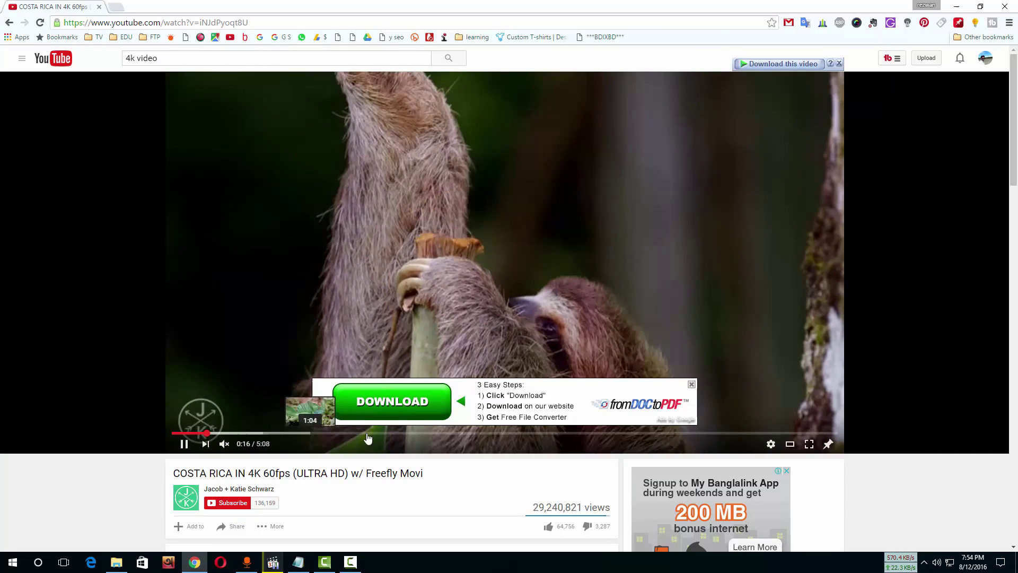
pyautogui.scroll(-2, 846, 384)
pyautogui.scroll(1, 859, 390)
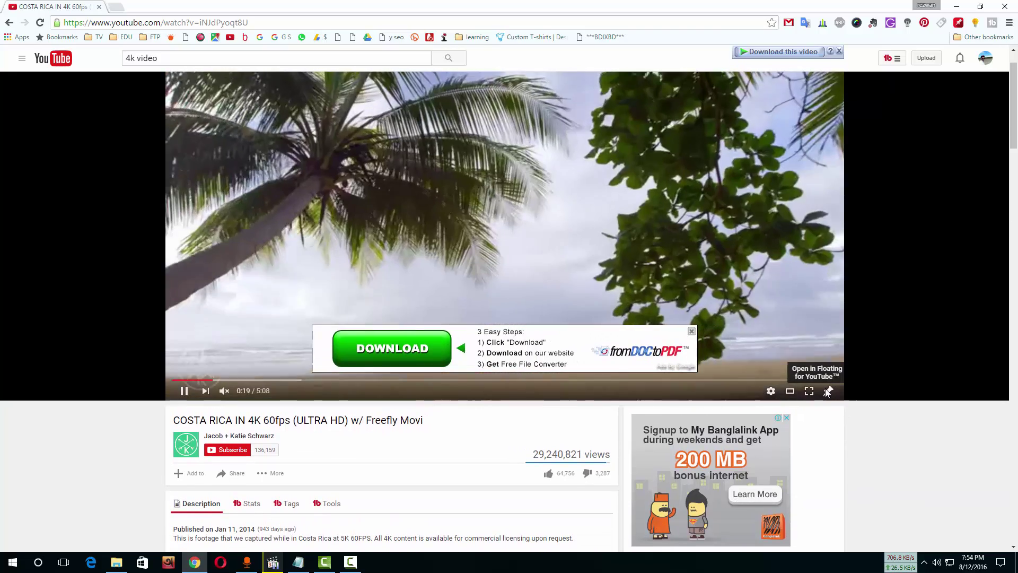
pyautogui.click(828, 391)
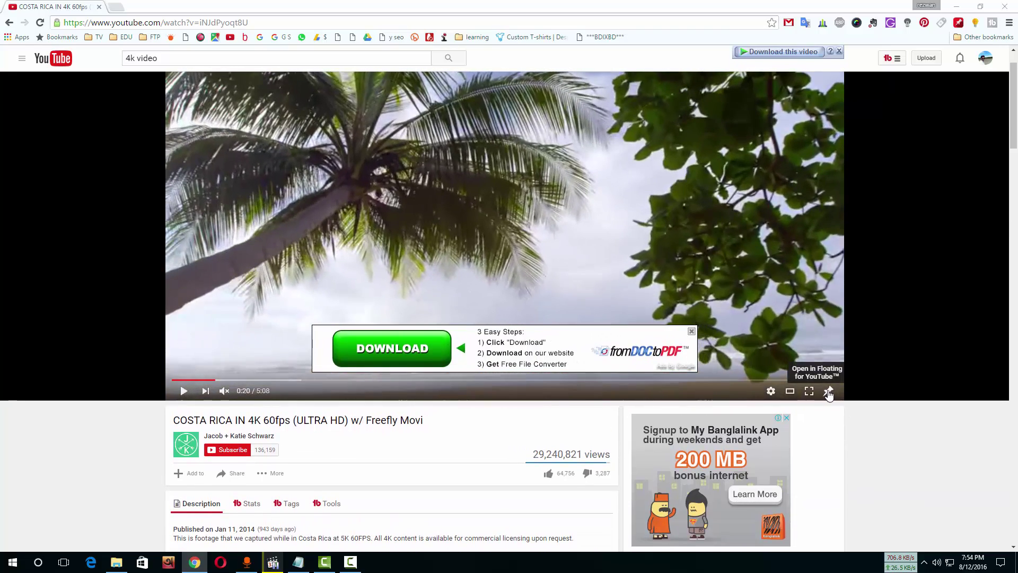
# Step: Enlarge and mute the floating player, then move it toward the centre-left
pyautogui.moveTo(602, 255); pyautogui.dragTo(510, 190)
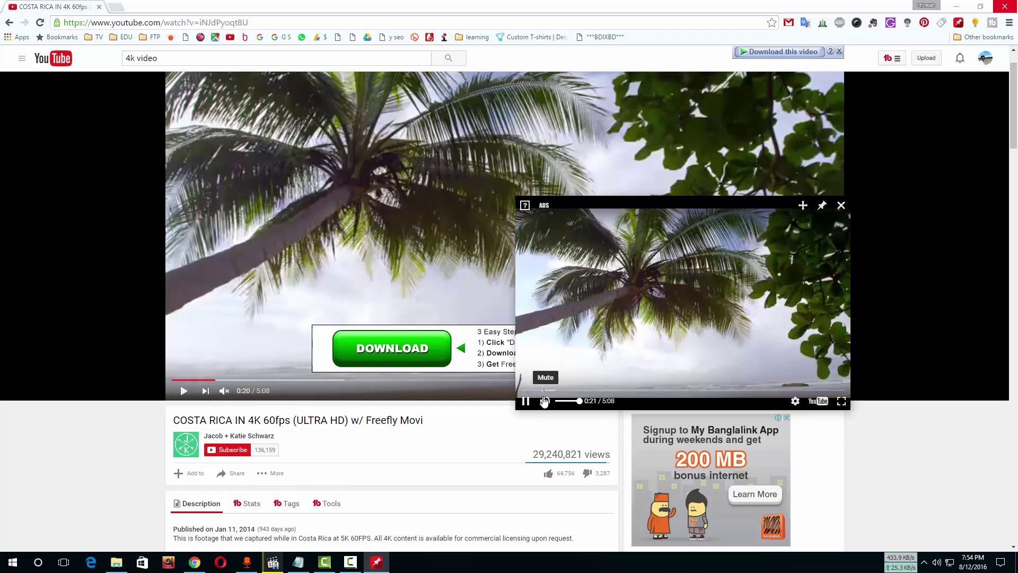
pyautogui.click(545, 401)
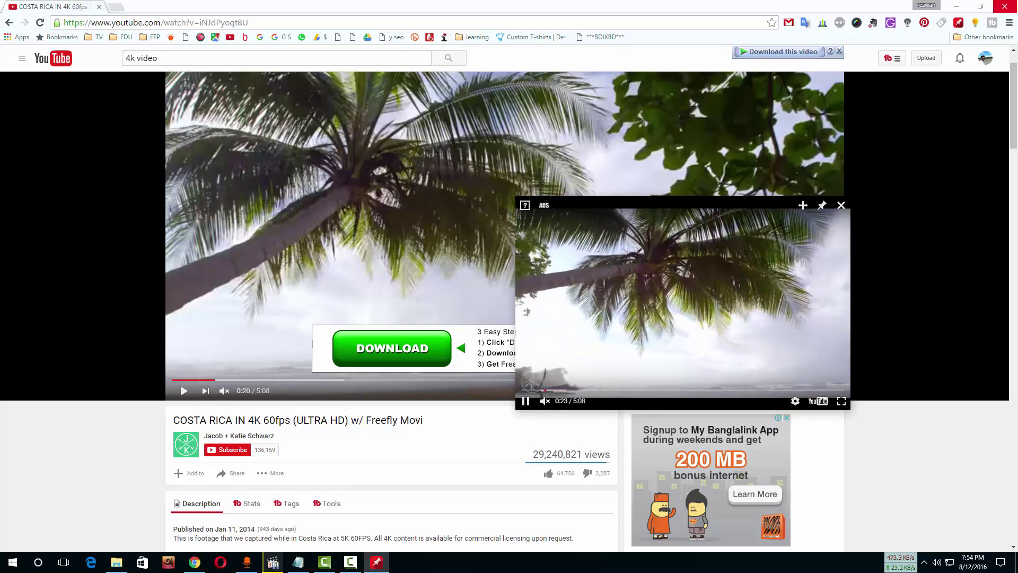
pyautogui.moveTo(804, 207); pyautogui.dragTo(521, 249)
# Step: Open a new Google tab and move the floating player to the bottom-right corner
pyautogui.click(113, 7)
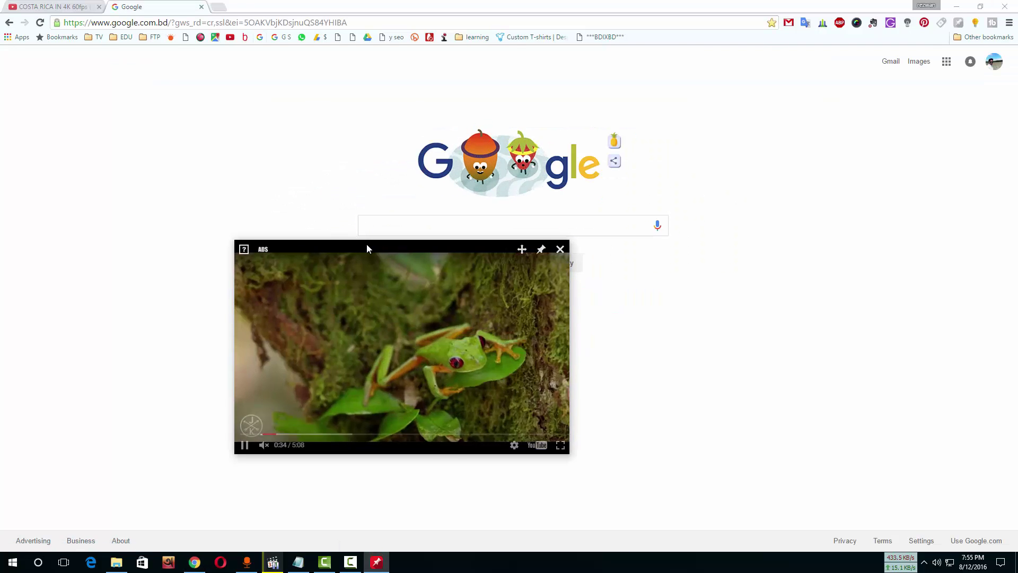
pyautogui.click(334, 249)
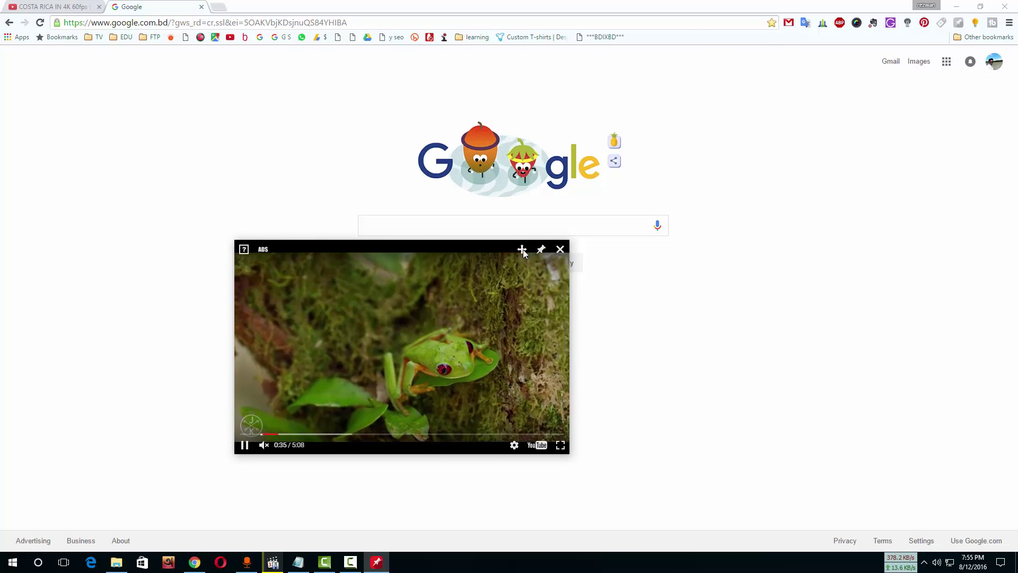
pyautogui.moveTo(521, 249); pyautogui.dragTo(948, 340)
# Step: Search Google for 'news'
pyautogui.click(512, 228)
pyautogui.write('news')
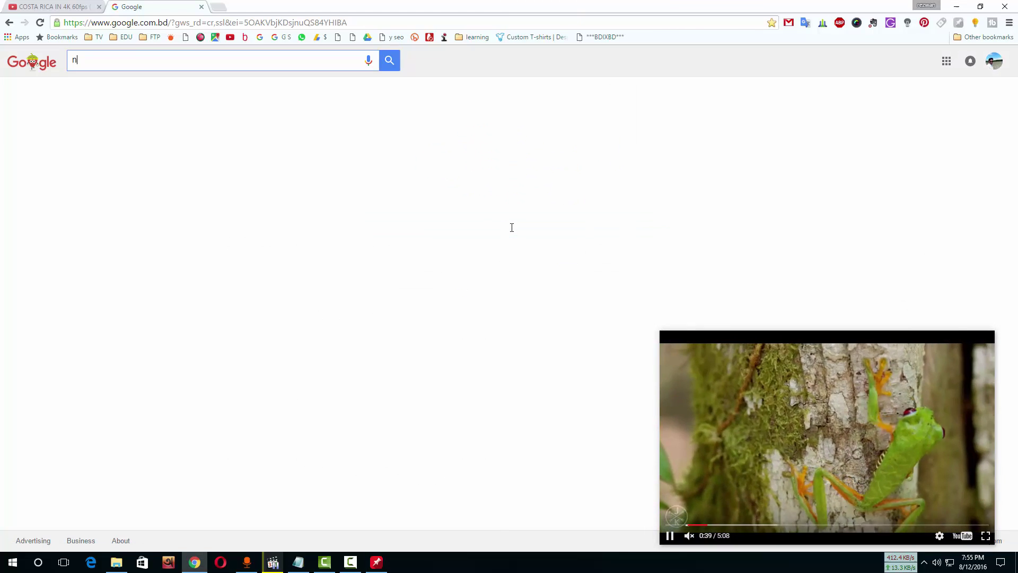
pyautogui.press('Return')
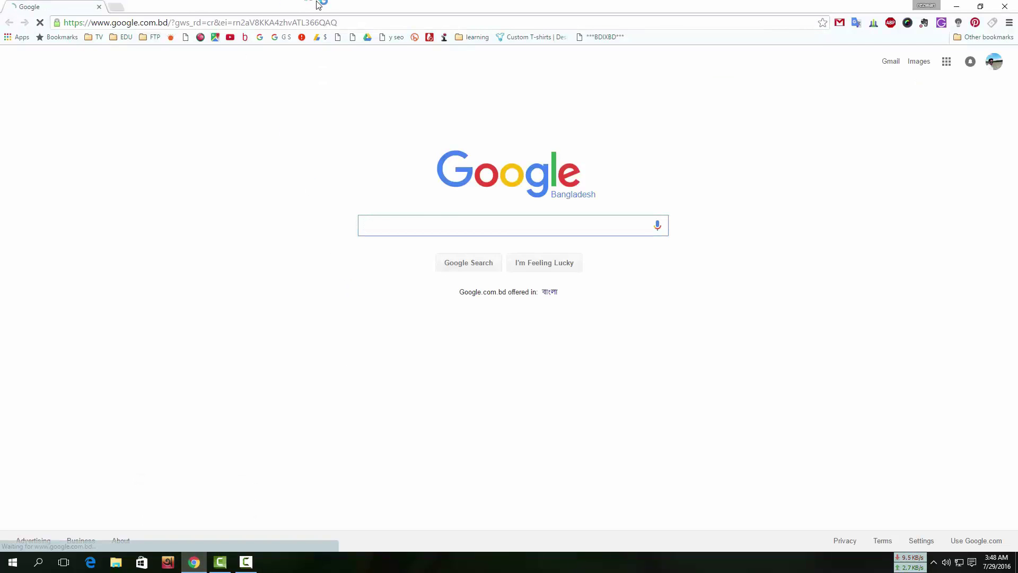
# Step: Paste-and-go to the Chrome Web Store extensions page and enter 'floatings for youtube' in the store search
pyautogui.click(337, 24)
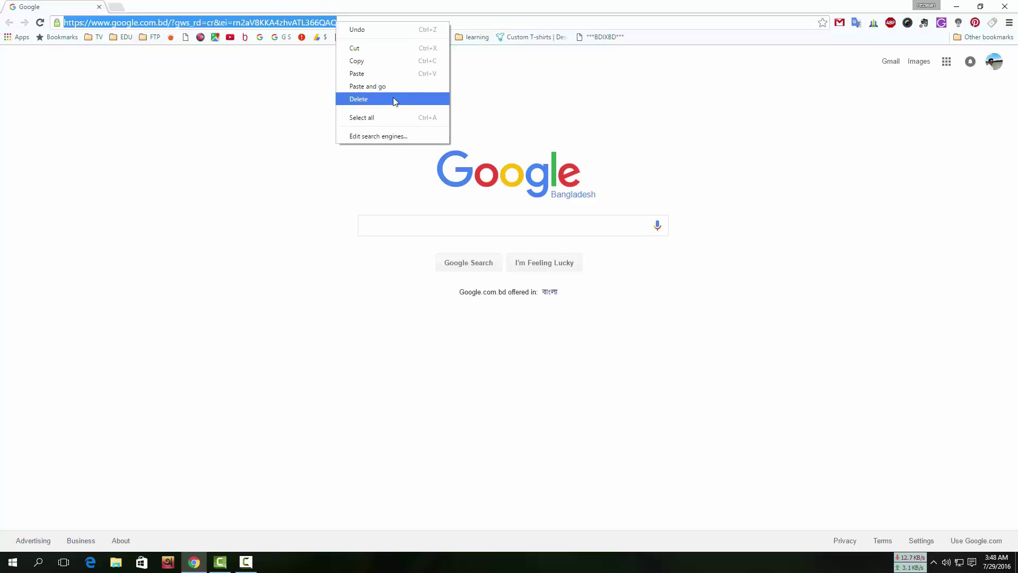
pyautogui.click(394, 87)
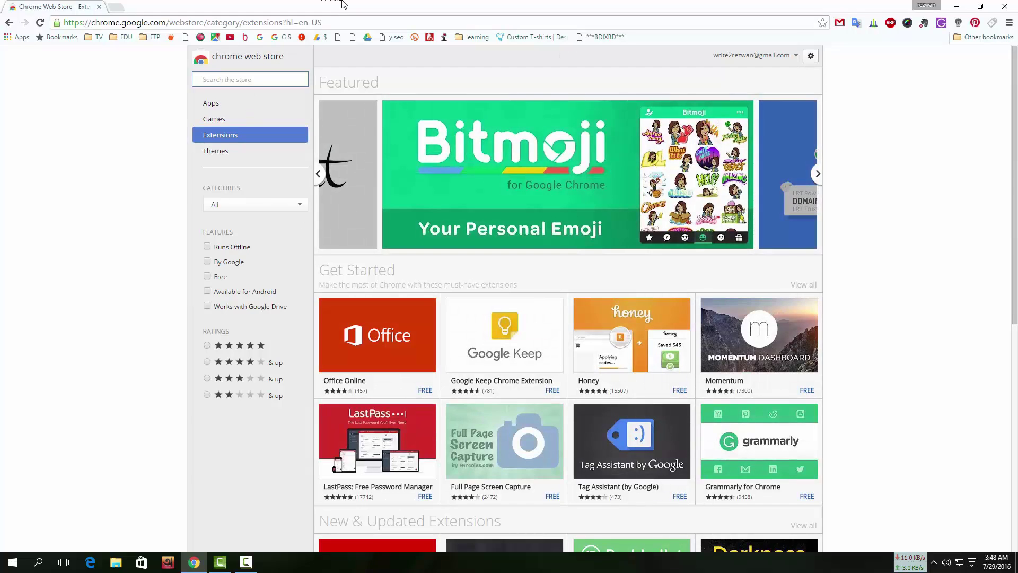
pyautogui.write('floatings ')
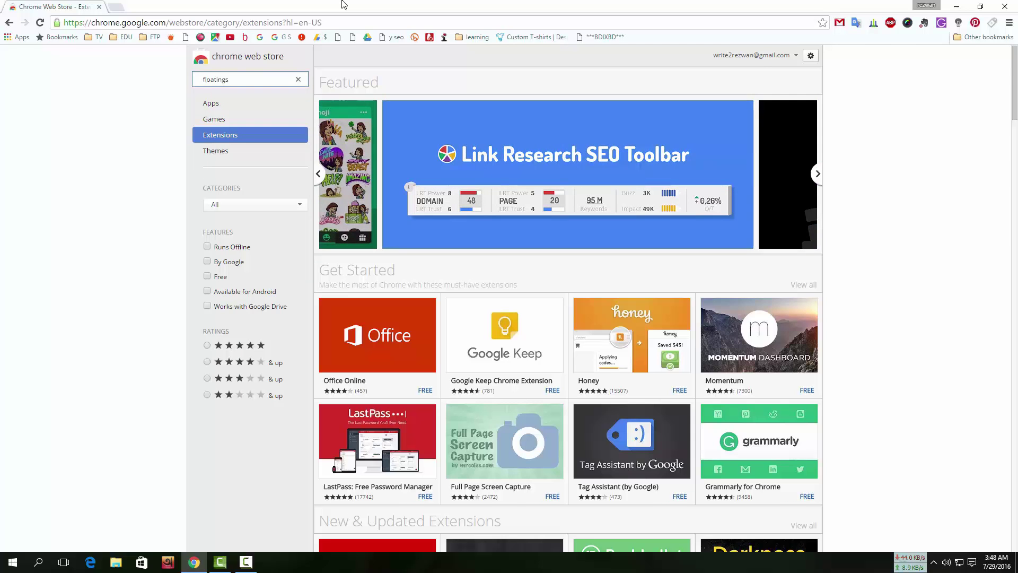
pyautogui.write('for youtube')
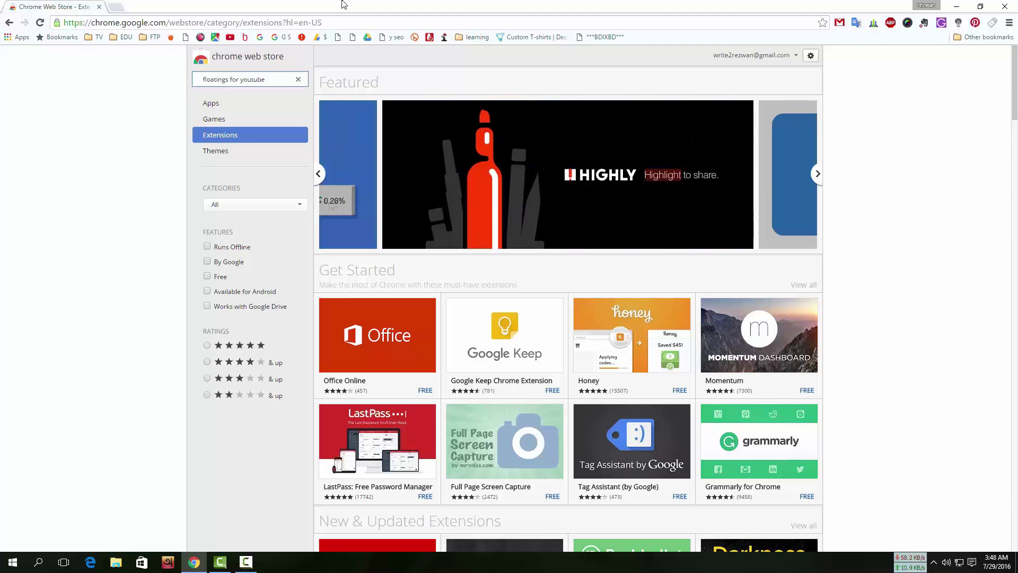
# Step: Run the store search and add both the Floating for YouTube™ app and extension to Chrome
pyautogui.press('Return')
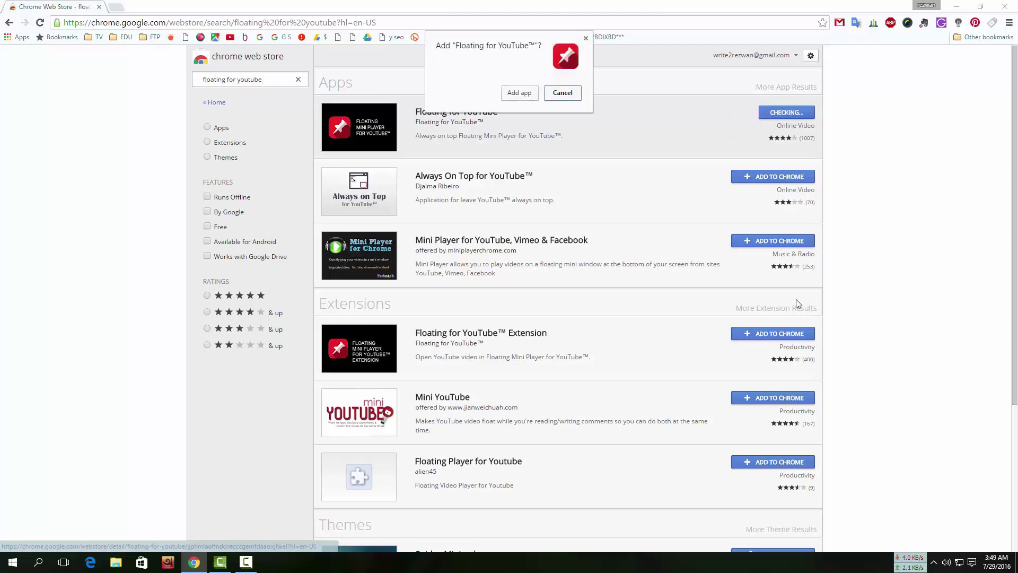
pyautogui.click(525, 98)
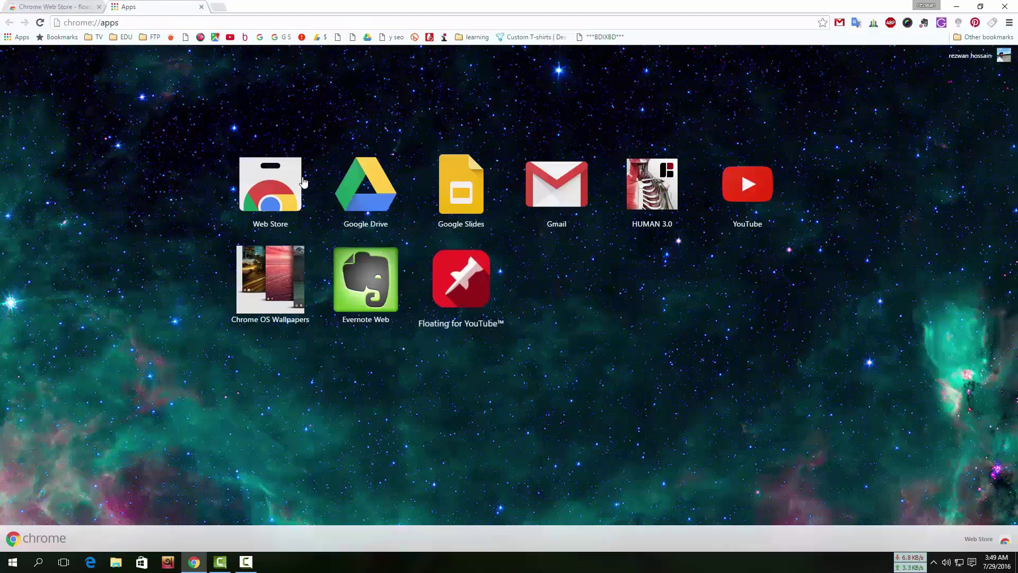
pyautogui.click(74, 10)
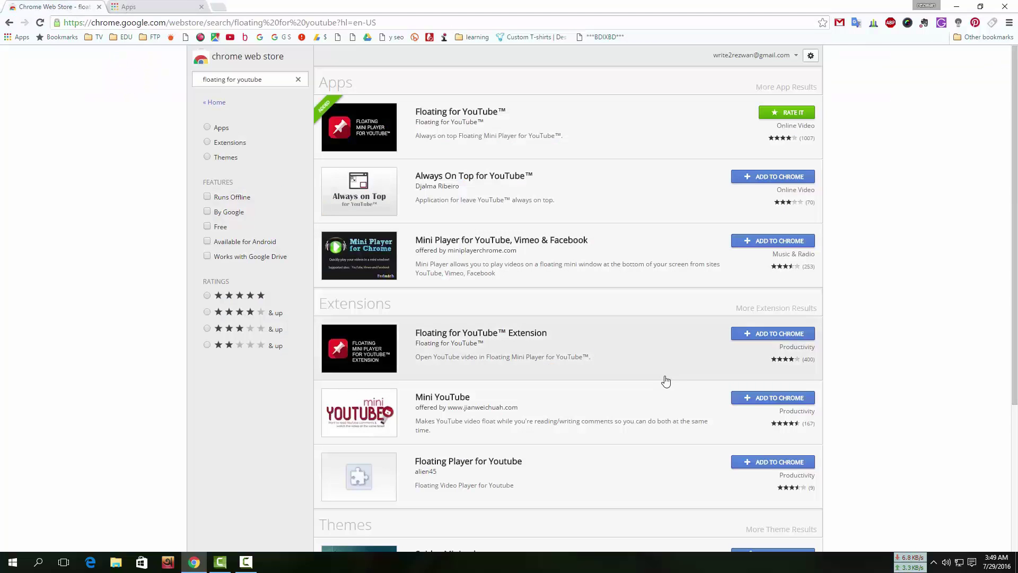
pyautogui.click(766, 335)
pyautogui.click(520, 147)
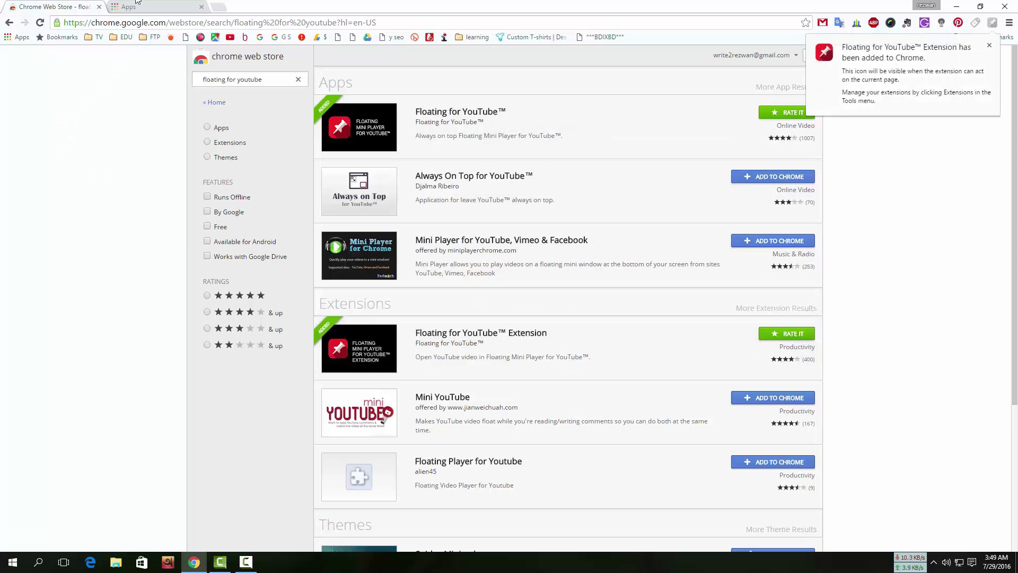
# Step: Check the newly installed app among Chrome apps, then close the Chrome window
pyautogui.click(175, 11)
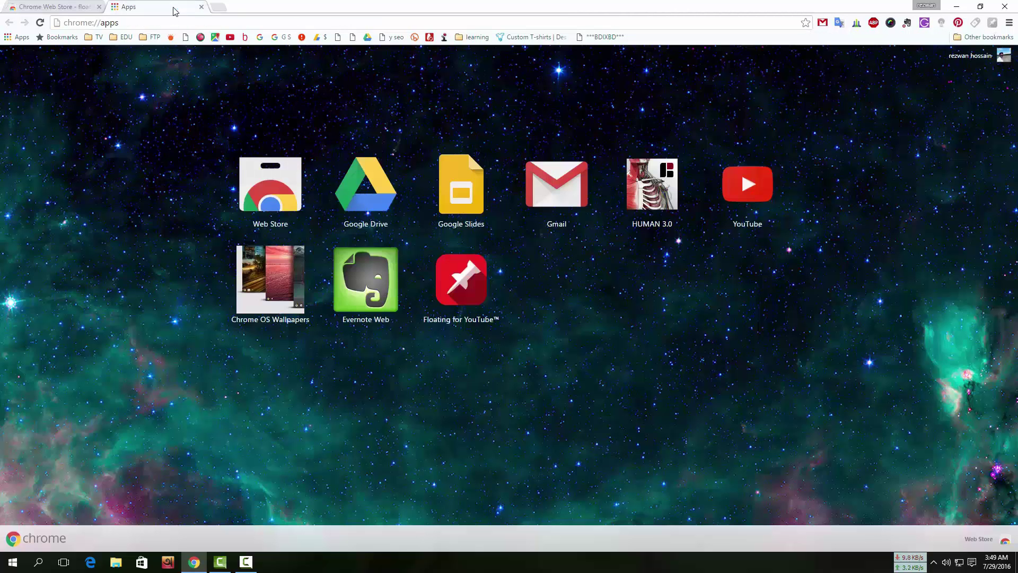
pyautogui.click(70, 11)
pyautogui.click(1006, 8)
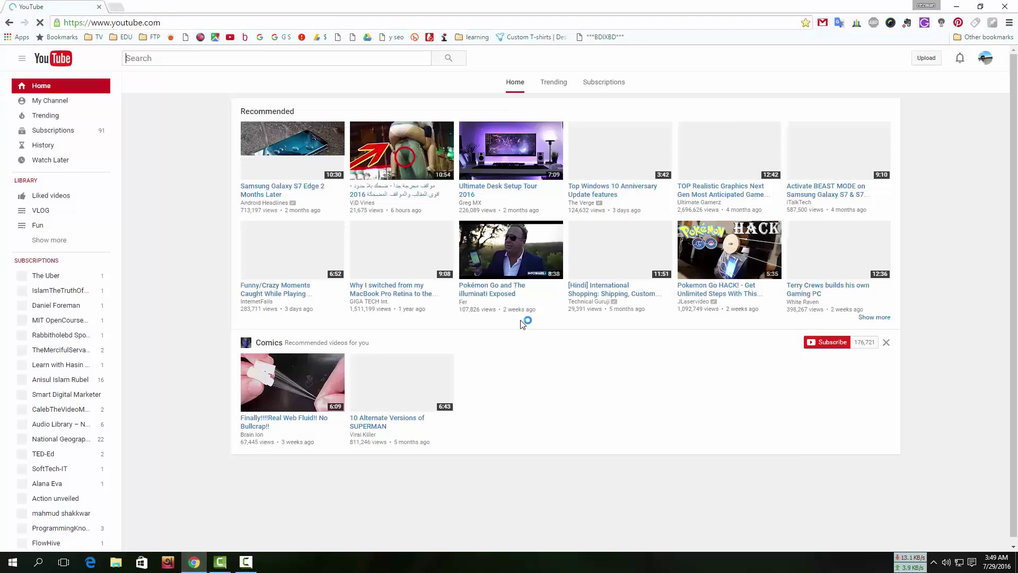
# Step: Play the How To Turn Off Windows 10 Auto Update video in a floating player enlarged to about 850x490
pyautogui.click(527, 226)
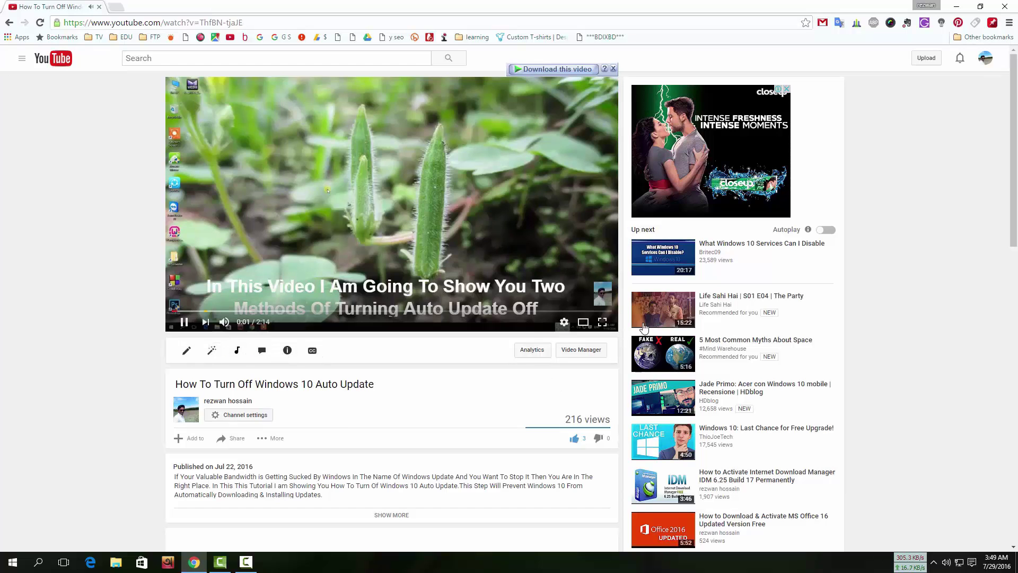
pyautogui.click(993, 22)
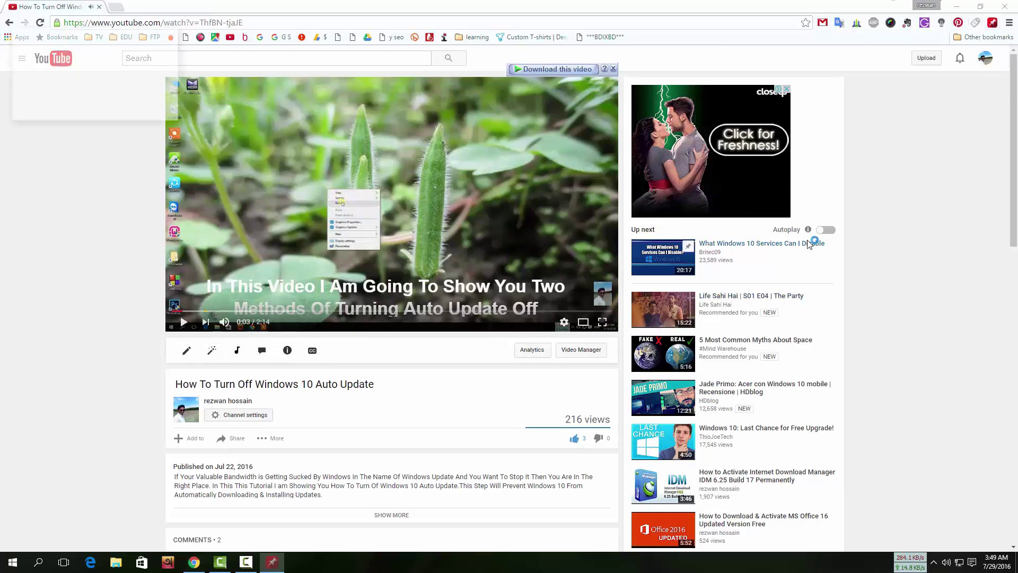
pyautogui.moveTo(123, 72)
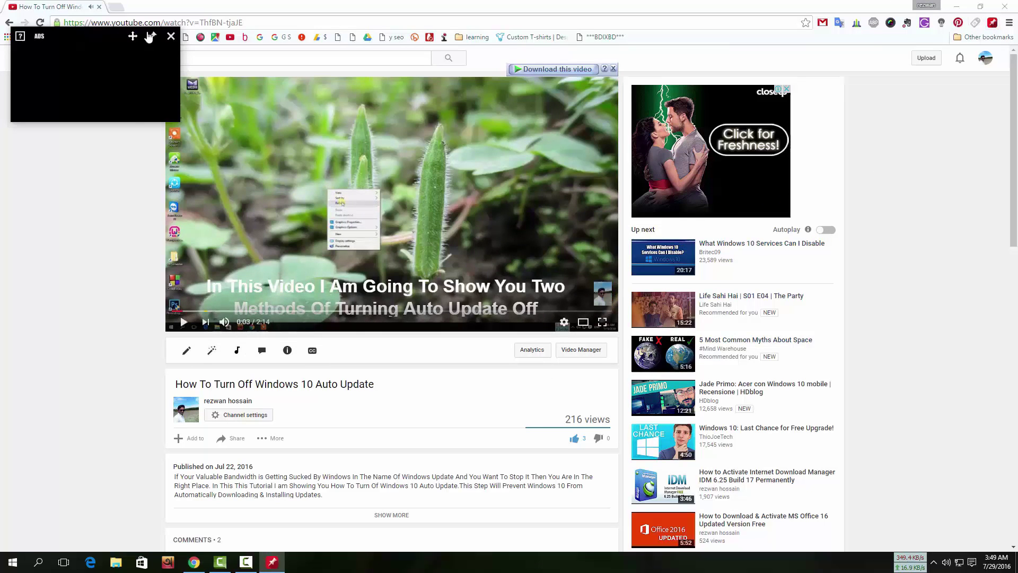
pyautogui.moveTo(137, 40); pyautogui.dragTo(529, 216)
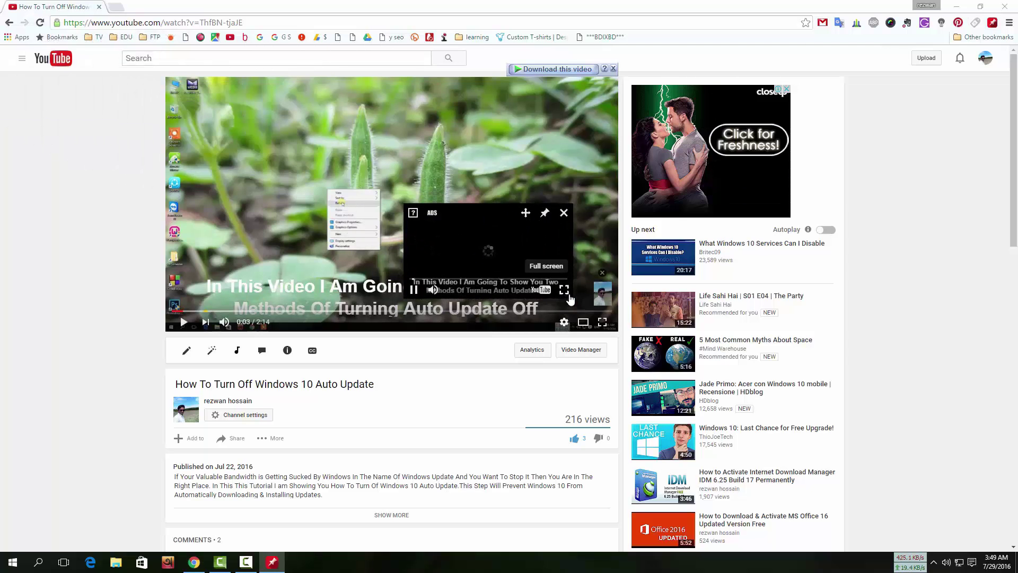
pyautogui.moveTo(573, 299); pyautogui.dragTo(855, 471)
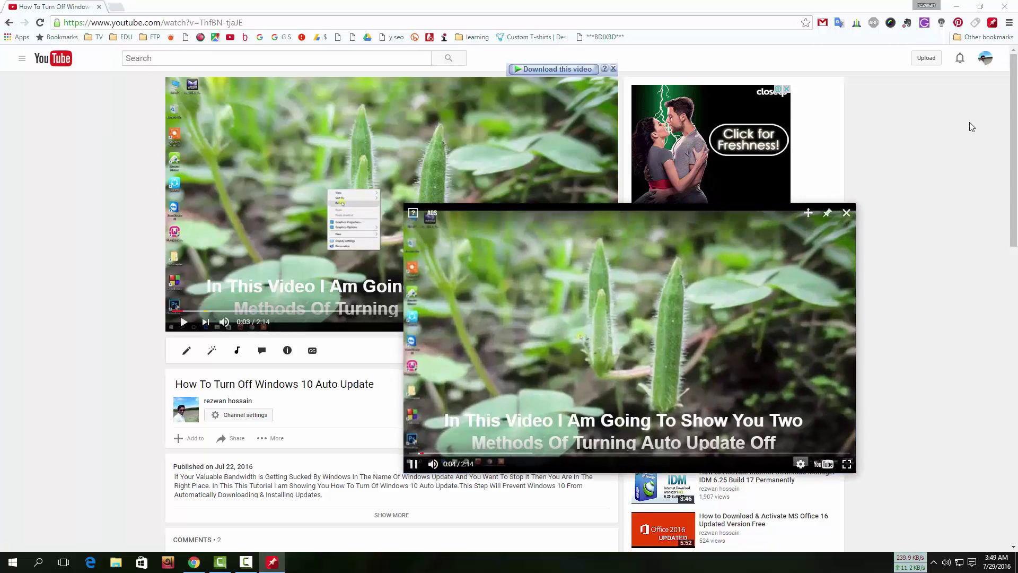
# Step: Minimize Chrome, refresh the desktop, move the floating player up-right and seek it to 0:54
pyautogui.click(958, 6)
pyautogui.rightClick(250, 269)
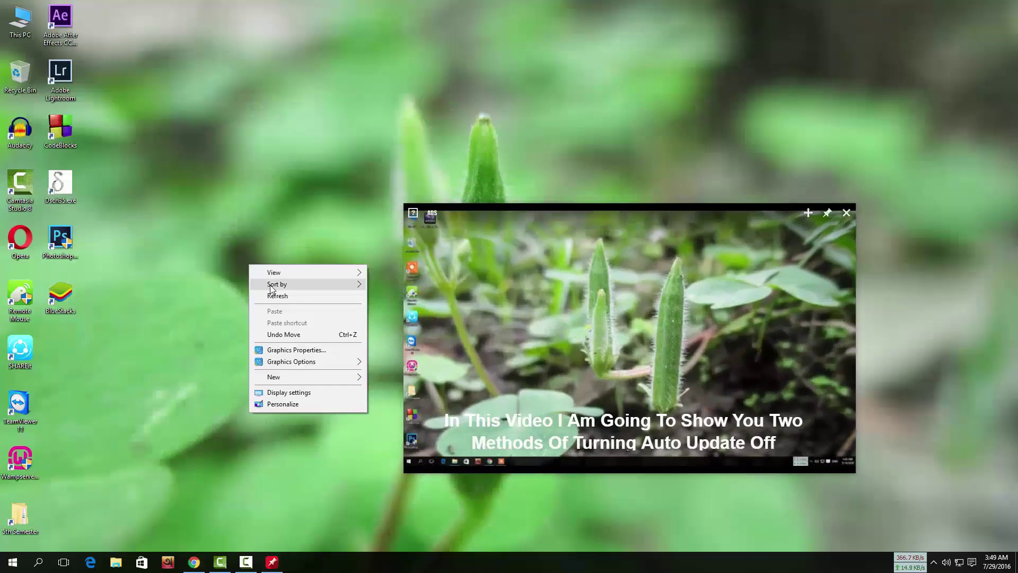
pyautogui.click(277, 295)
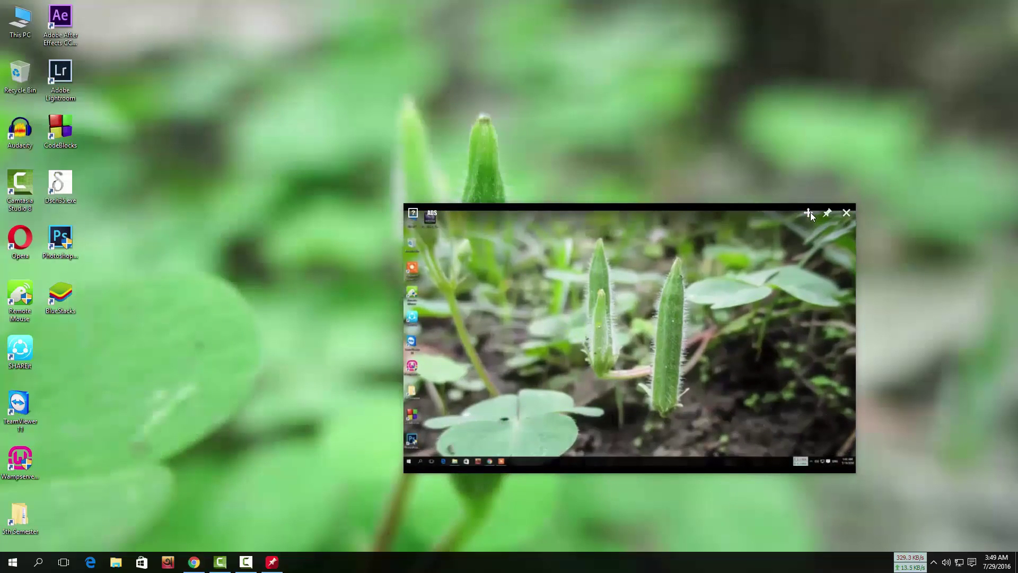
pyautogui.moveTo(810, 213); pyautogui.dragTo(929, 142)
pyautogui.moveTo(610, 381); pyautogui.dragTo(707, 386)
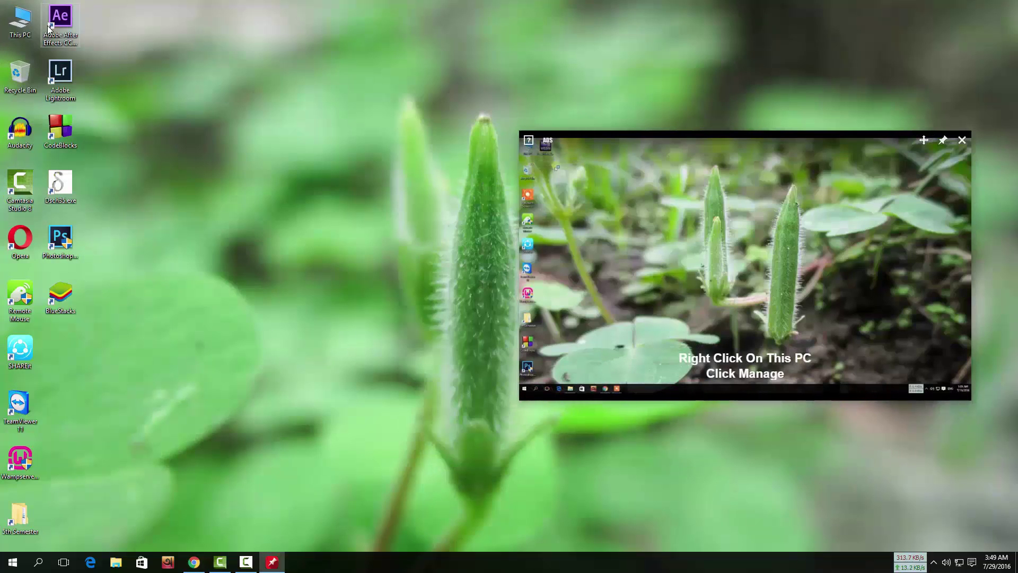
# Step: Open, move and close This PC, then resize and close the floating video window
pyautogui.doubleClick(21, 31)
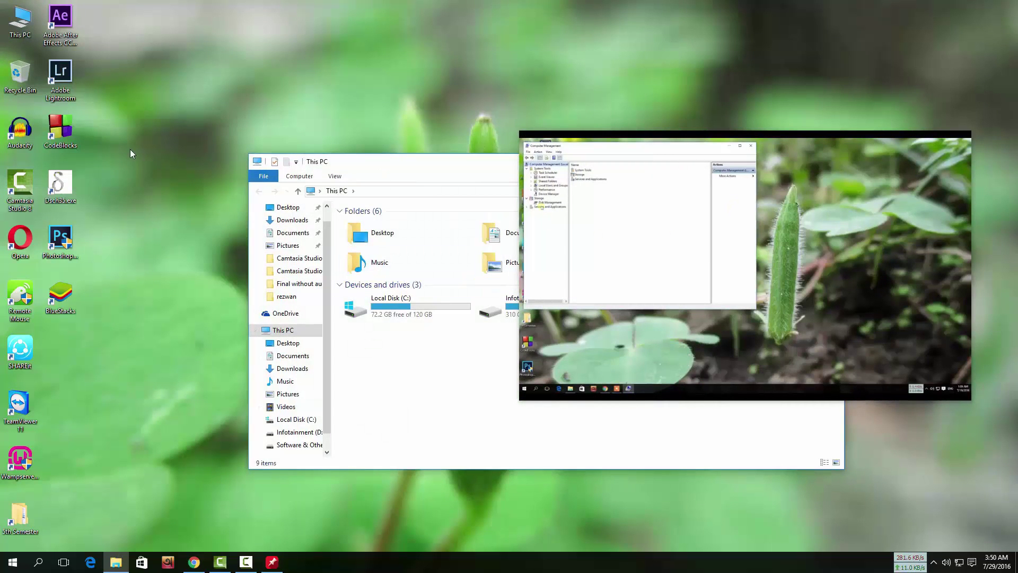
pyautogui.moveTo(409, 163); pyautogui.dragTo(177, 137)
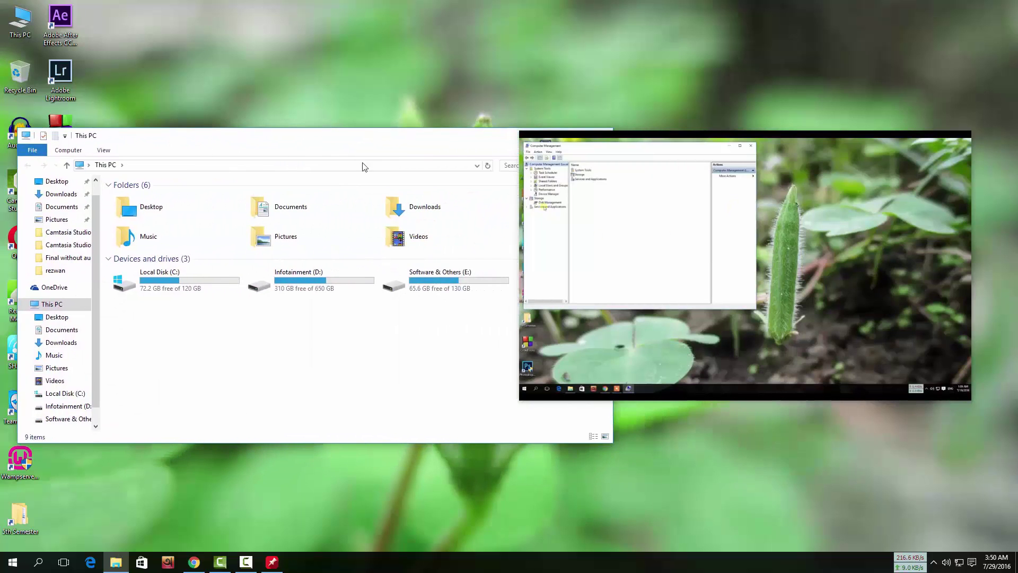
pyautogui.moveTo(444, 148); pyautogui.dragTo(312, 147)
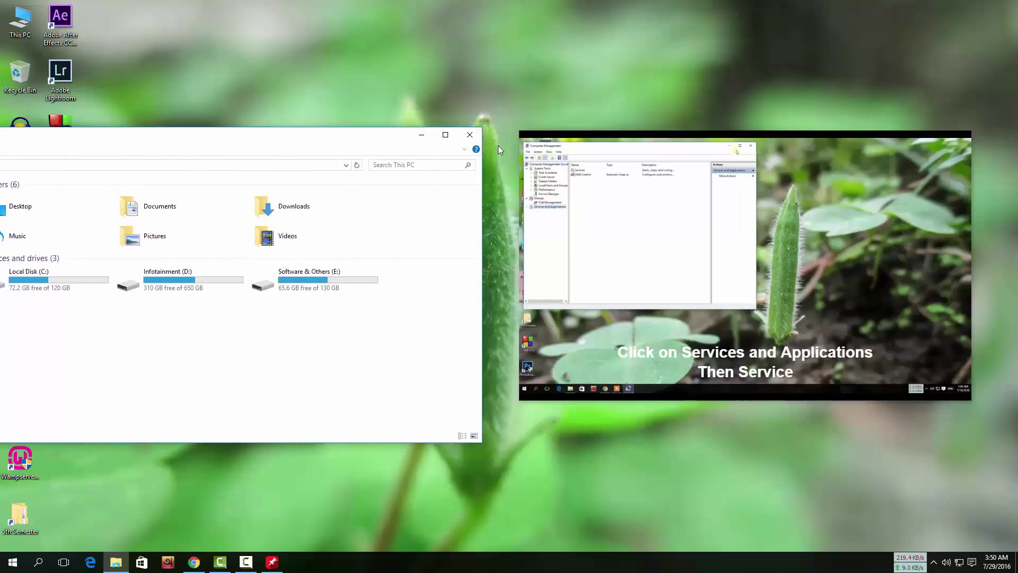
pyautogui.click(470, 134)
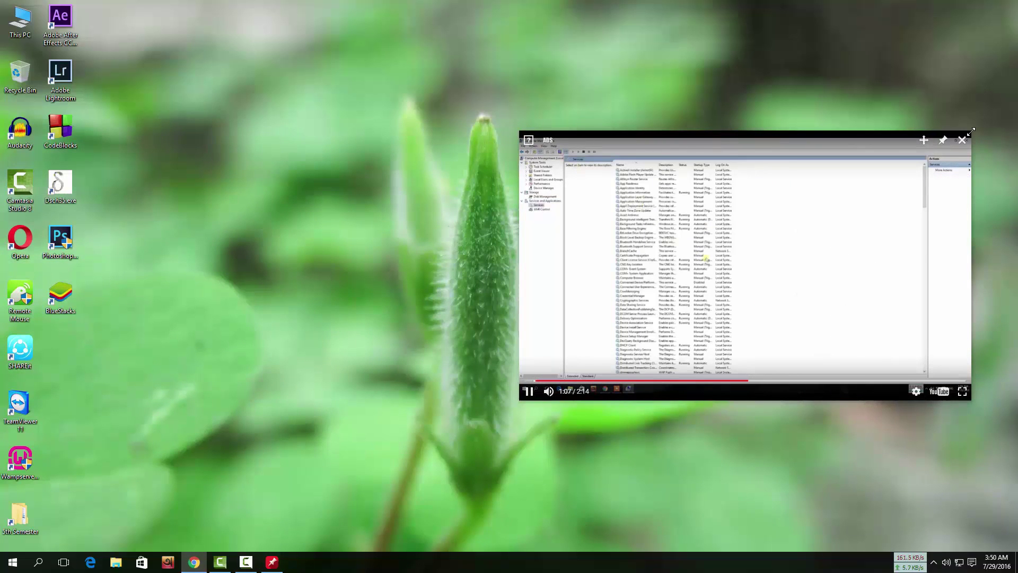
pyautogui.moveTo(970, 130); pyautogui.dragTo(765, 129)
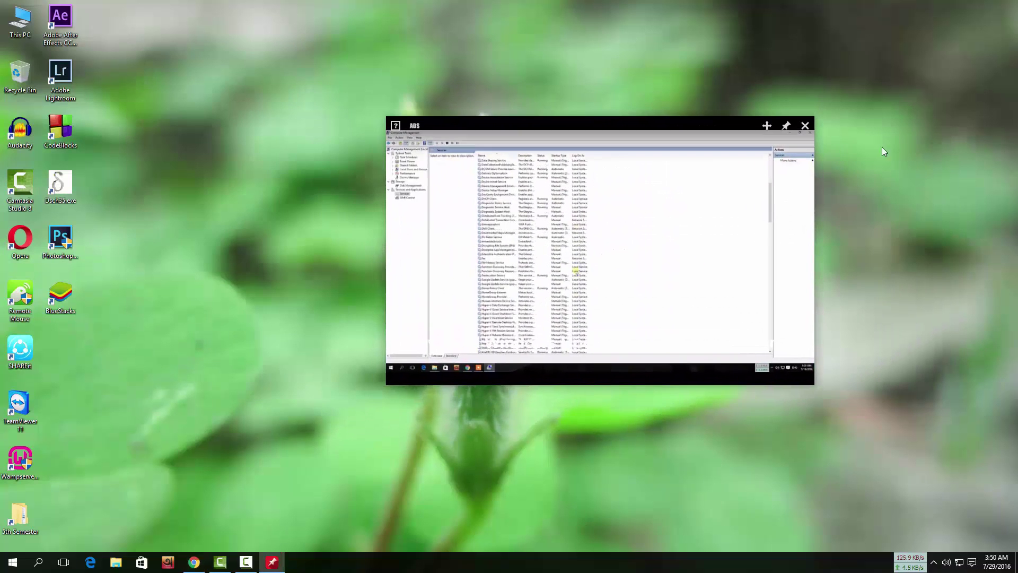
pyautogui.click(805, 126)
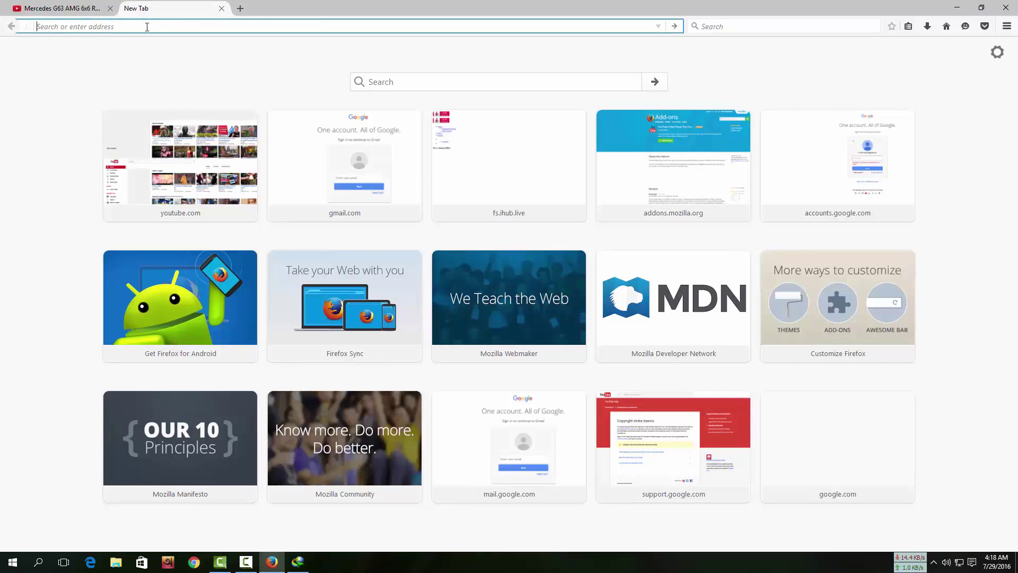
# Step: Load addons.mozilla.org and start adding the YouTube Video Player Pop Out add-on to Firefox
pyautogui.write('addons.mozilla.org/')
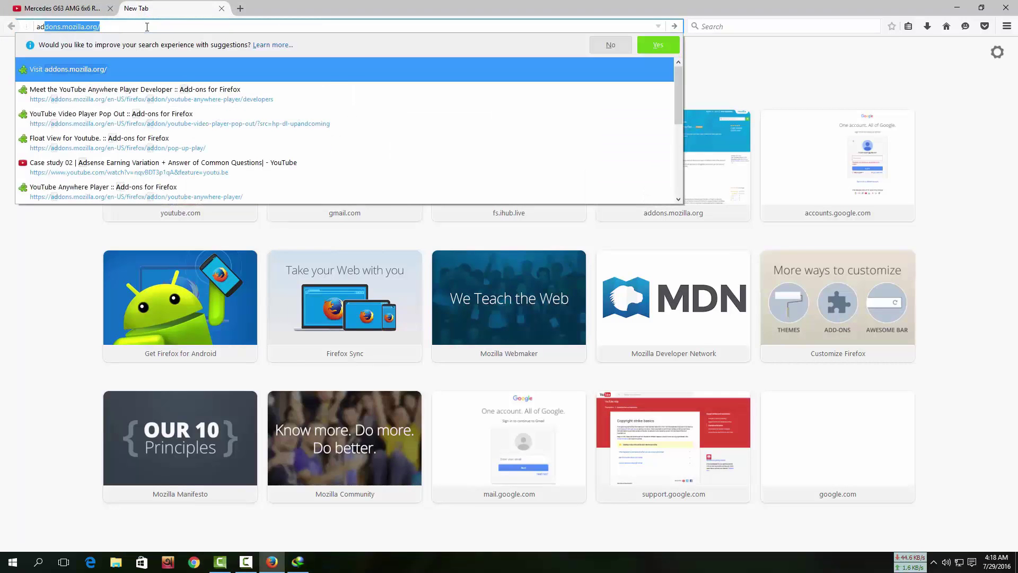
pyautogui.press('Return')
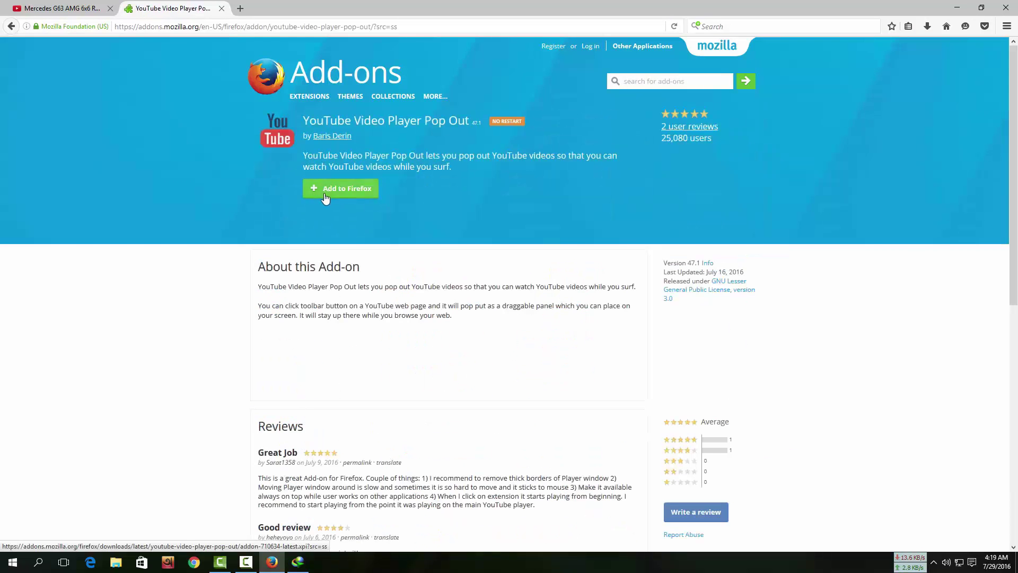
pyautogui.click(340, 190)
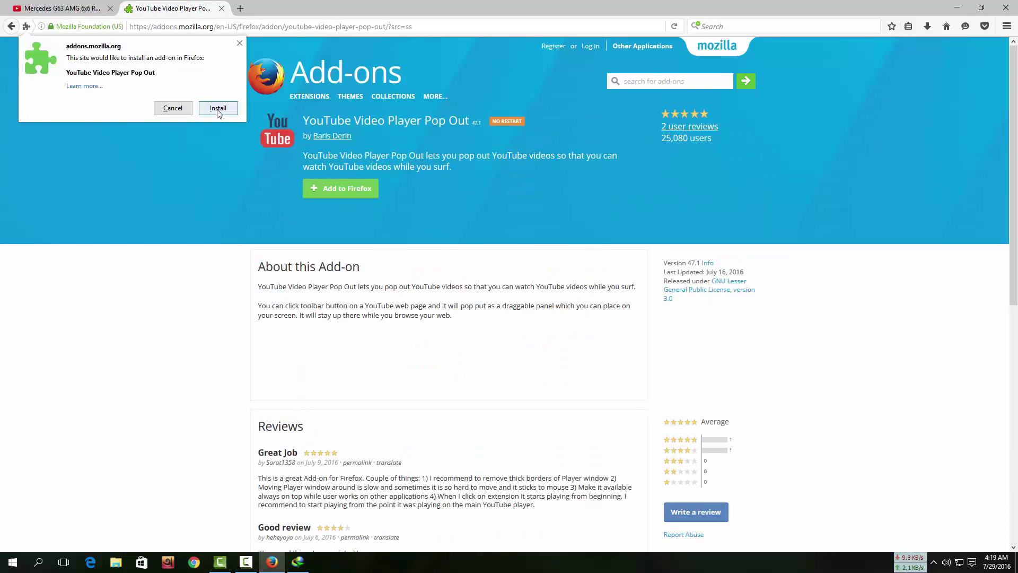
# Step: Install the add-on, pop the YouTube video out, enlarge it and move it to the bottom-right corner
pyautogui.click(217, 110)
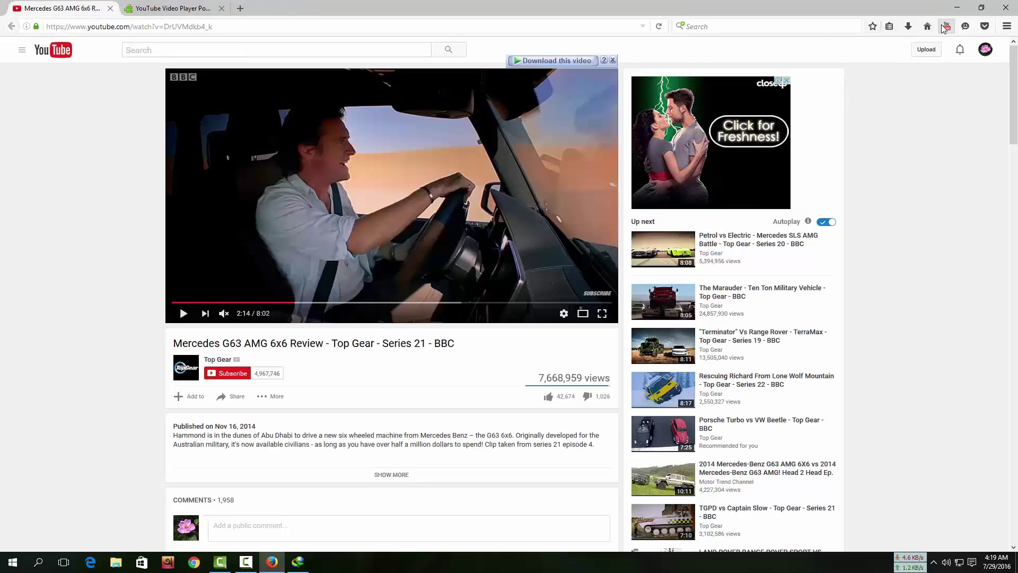
pyautogui.click(946, 27)
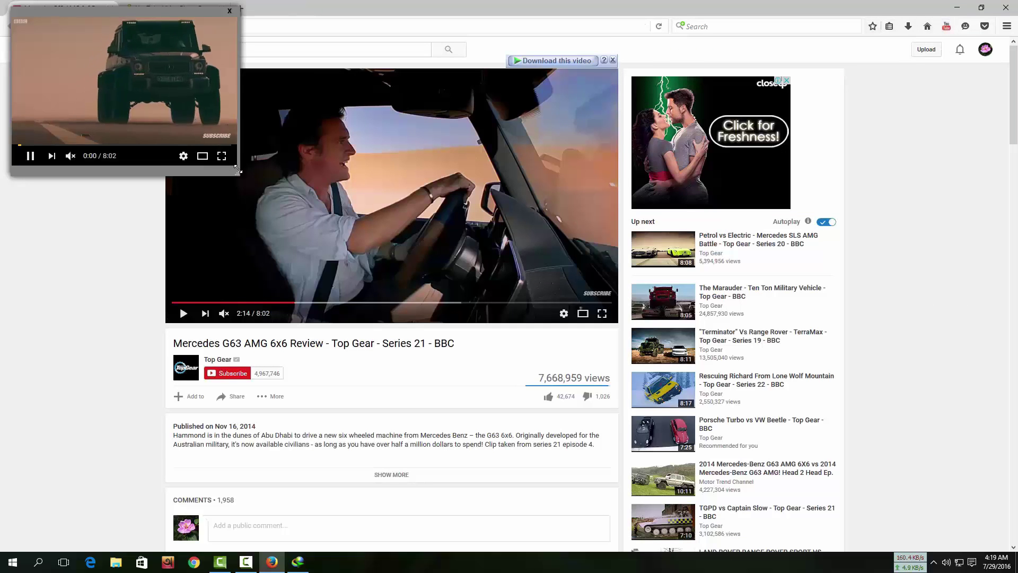
pyautogui.moveTo(238, 174); pyautogui.dragTo(383, 241)
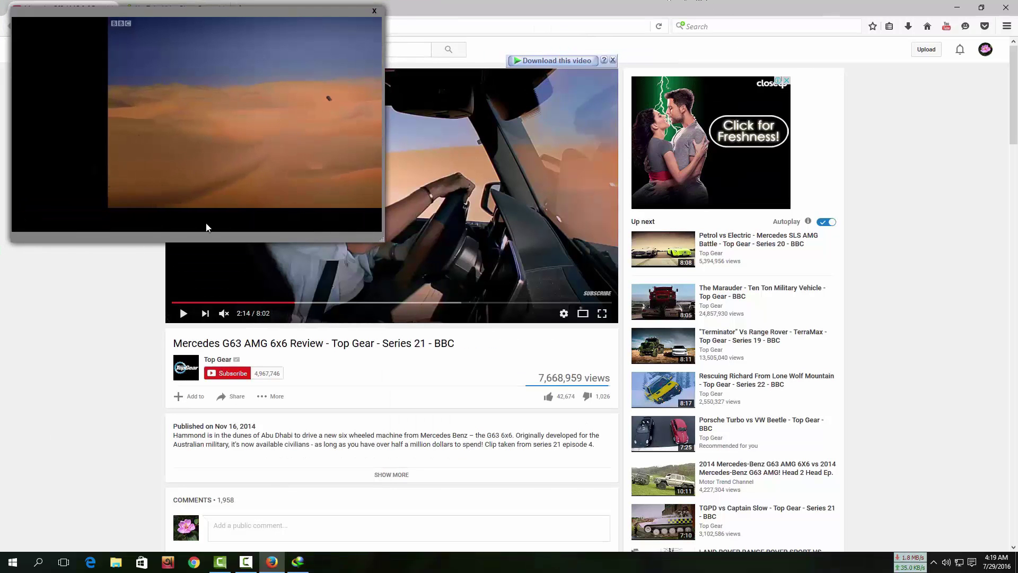
pyautogui.moveTo(209, 228); pyautogui.dragTo(835, 555)
# Step: Close the add-on page and extra tabs, and open a site tile from the new tab
pyautogui.click(218, 12)
pyautogui.click(241, 9)
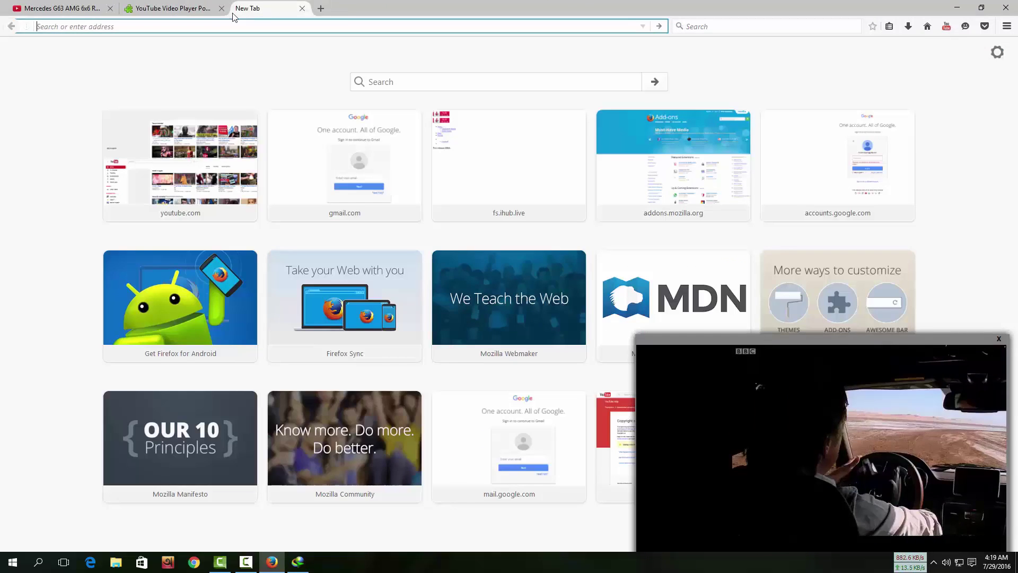
pyautogui.click(221, 9)
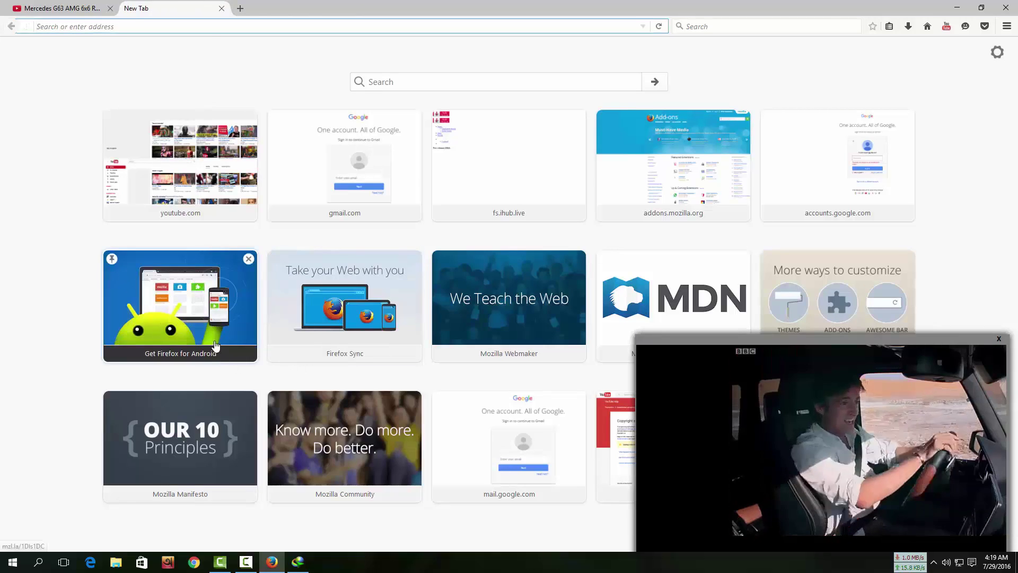
pyautogui.click(344, 318)
# Step: Close the extra tab, skip the Justice League trailer near its end, and pop it out into a floating window
pyautogui.hotkey('ctrl', 'w')
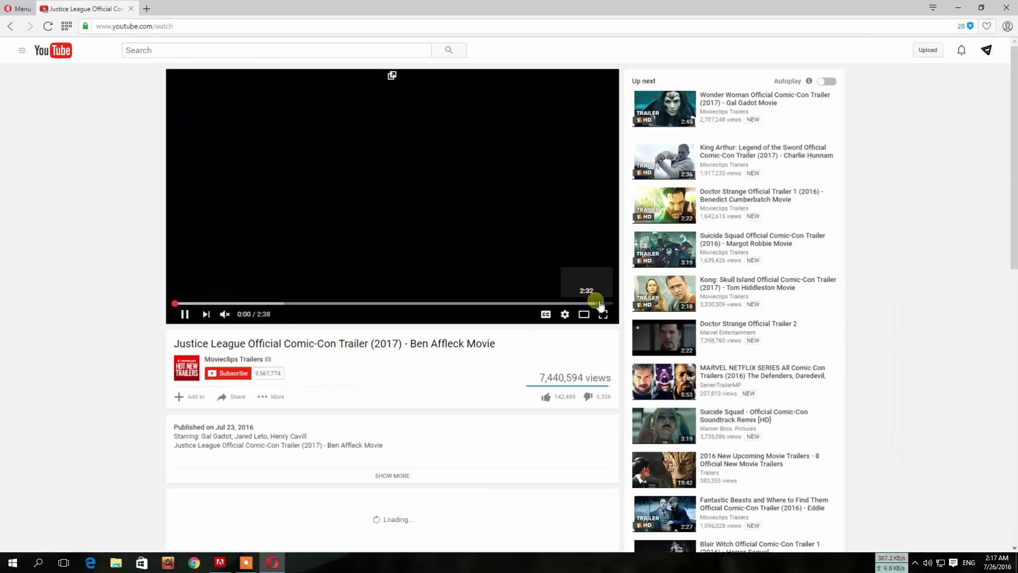
pyautogui.click(587, 302)
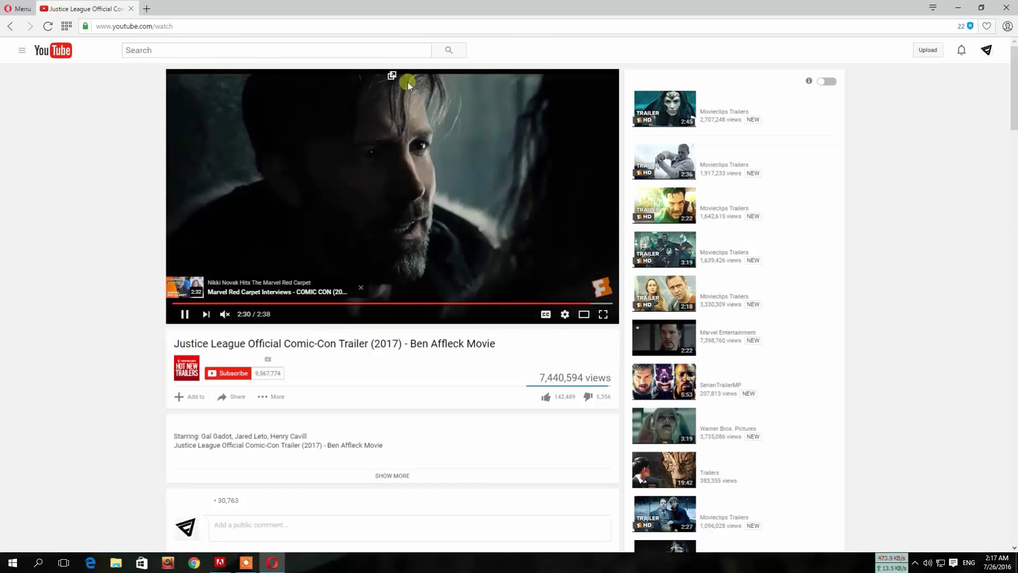
pyautogui.click(393, 77)
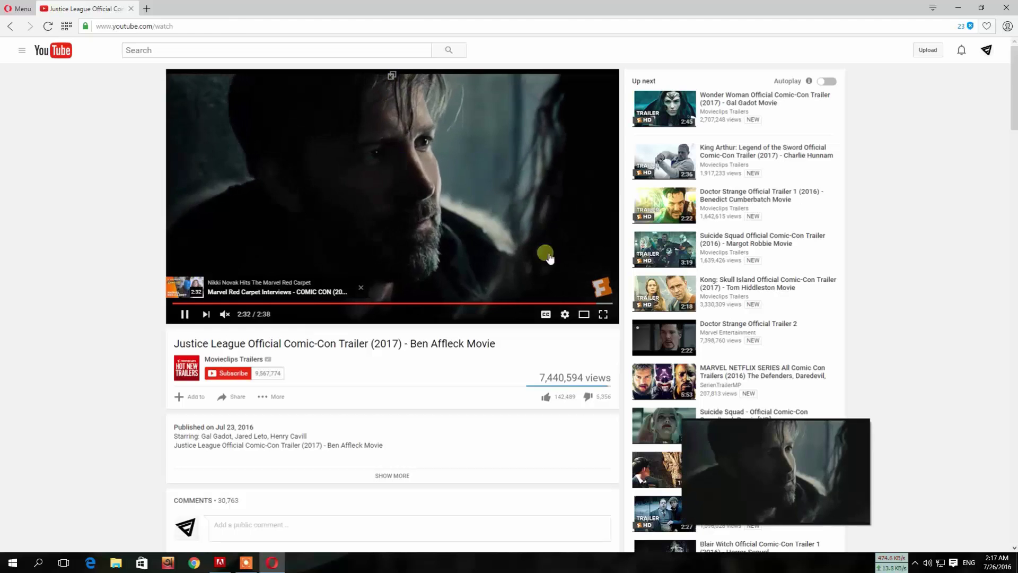
# Step: Minimize Opera and enlarge the floating trailer window from its corner
pyautogui.click(954, 8)
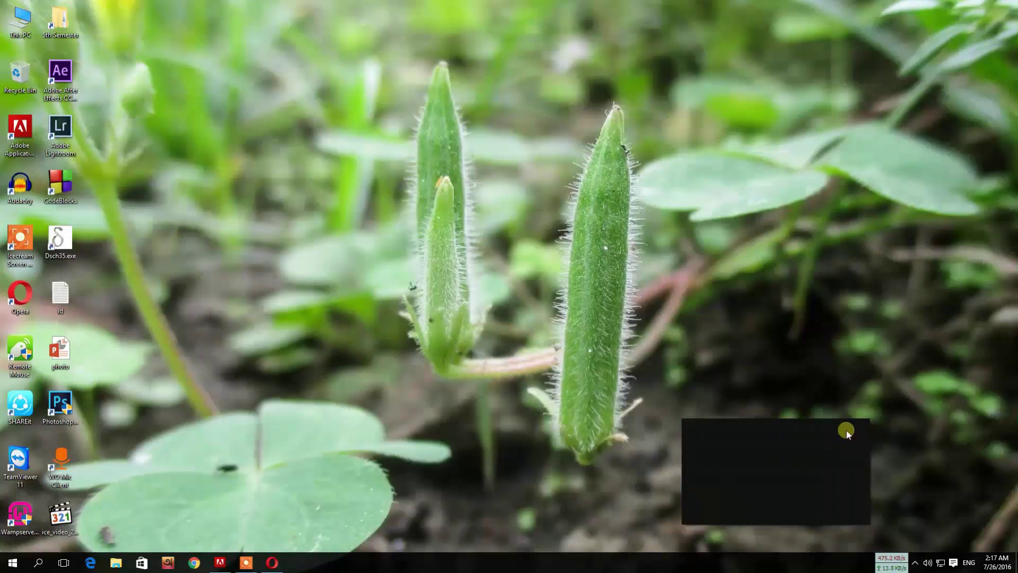
pyautogui.moveTo(753, 526)
pyautogui.moveTo(837, 531)
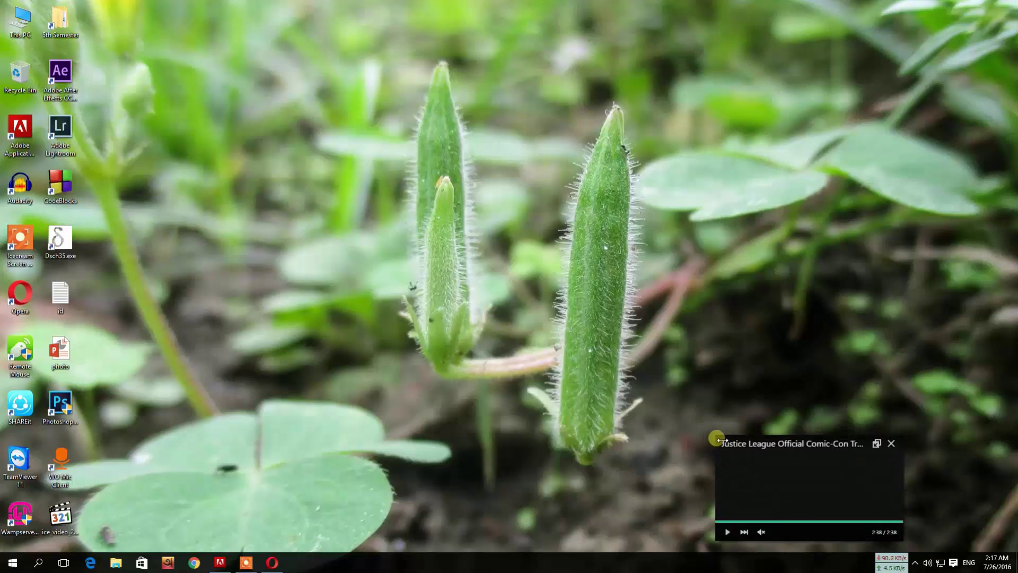
pyautogui.moveTo(718, 438); pyautogui.dragTo(670, 357)
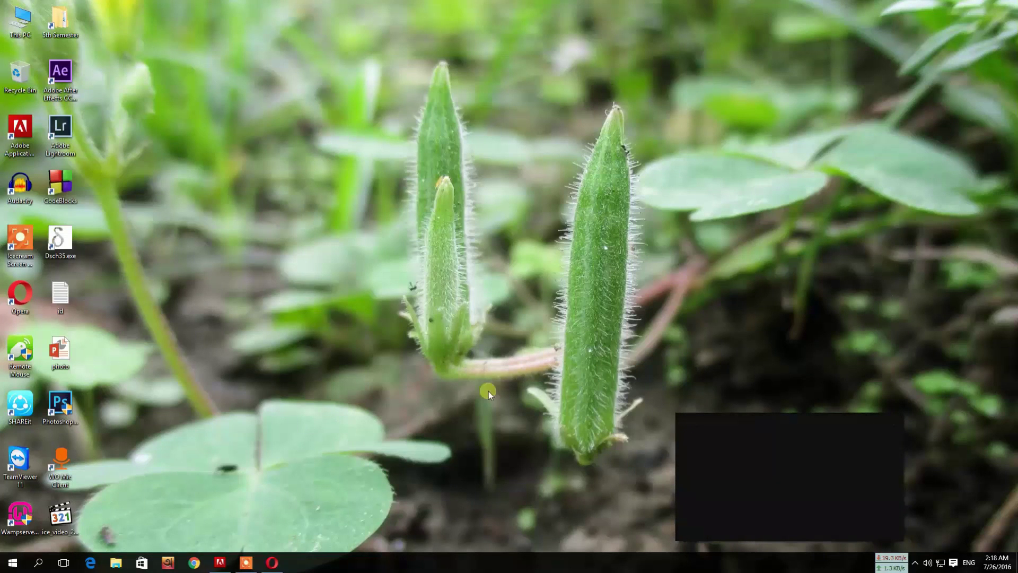
# Step: Restore Opera, replay the trailer and jump it to about 0:25
pyautogui.click(287, 560)
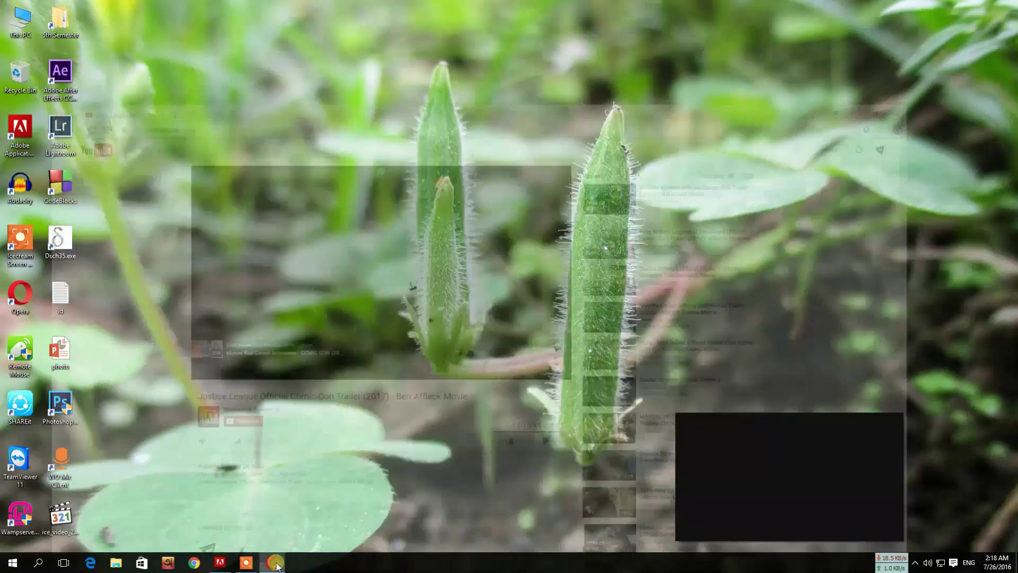
pyautogui.click(185, 314)
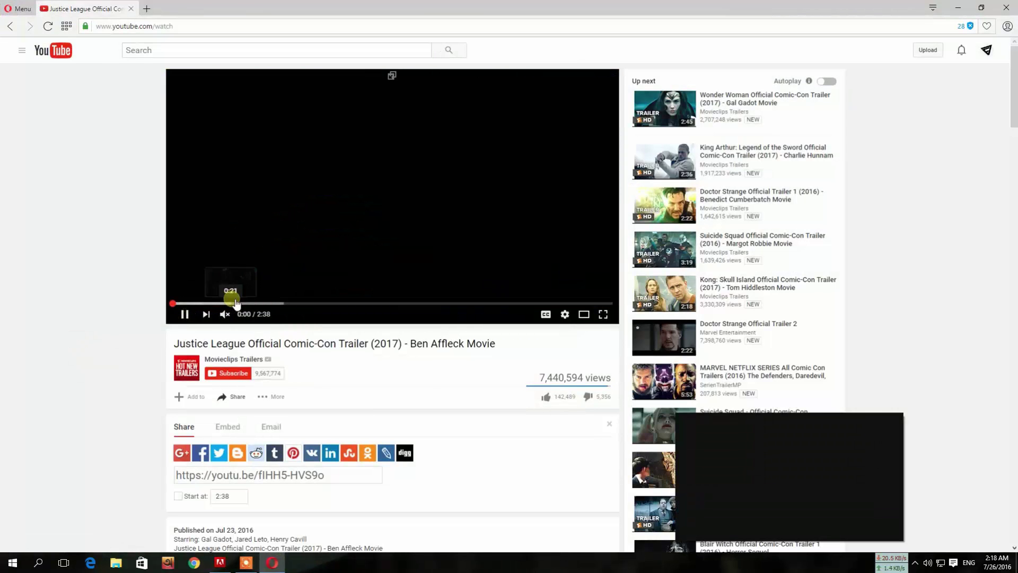
pyautogui.click(242, 303)
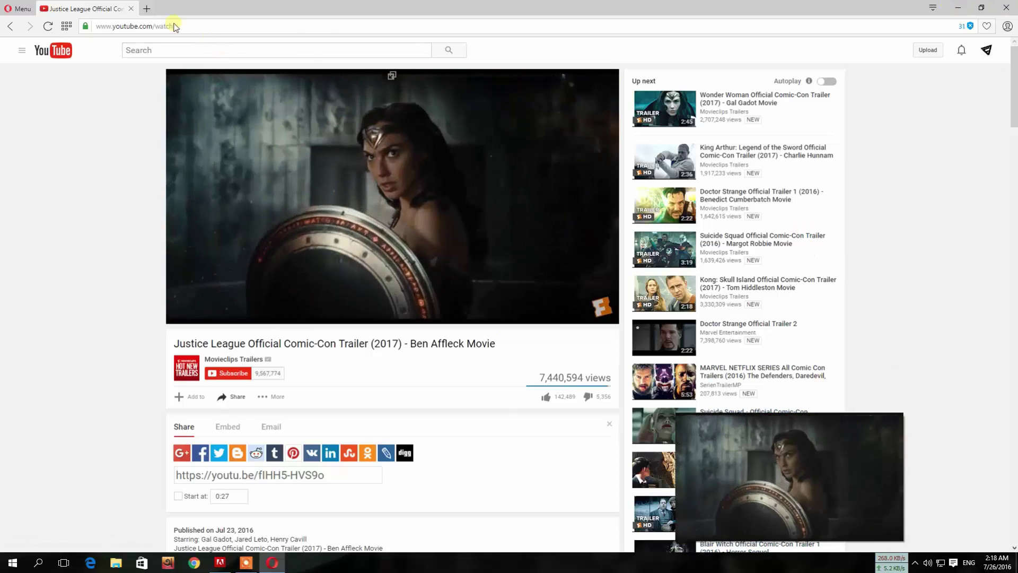
# Step: Open Yahoo in a new tab, close the trailer pop-out, and pop out the croc-attack clip
pyautogui.click(147, 8)
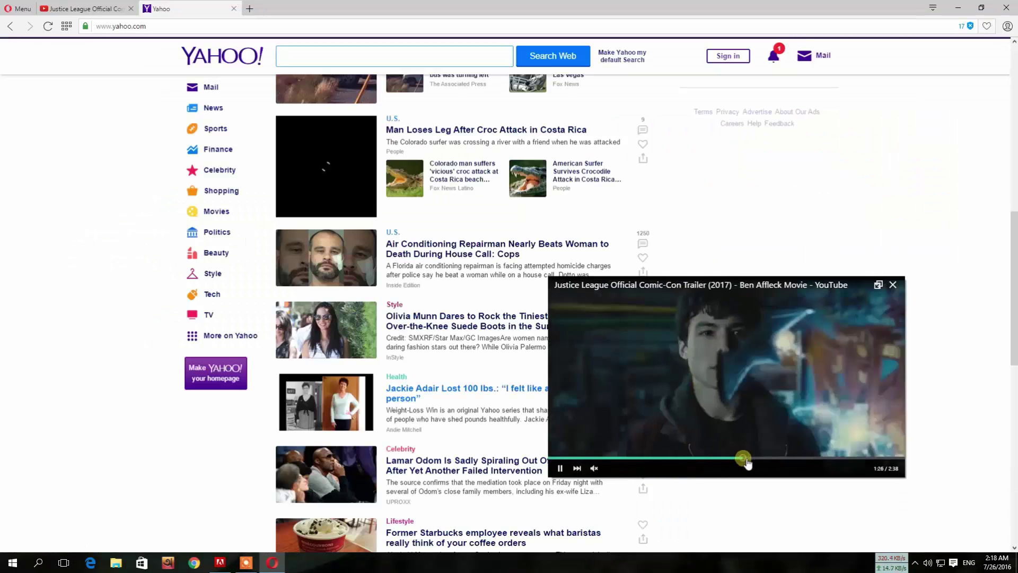
pyautogui.click(894, 286)
pyautogui.scroll(2, 403, 256)
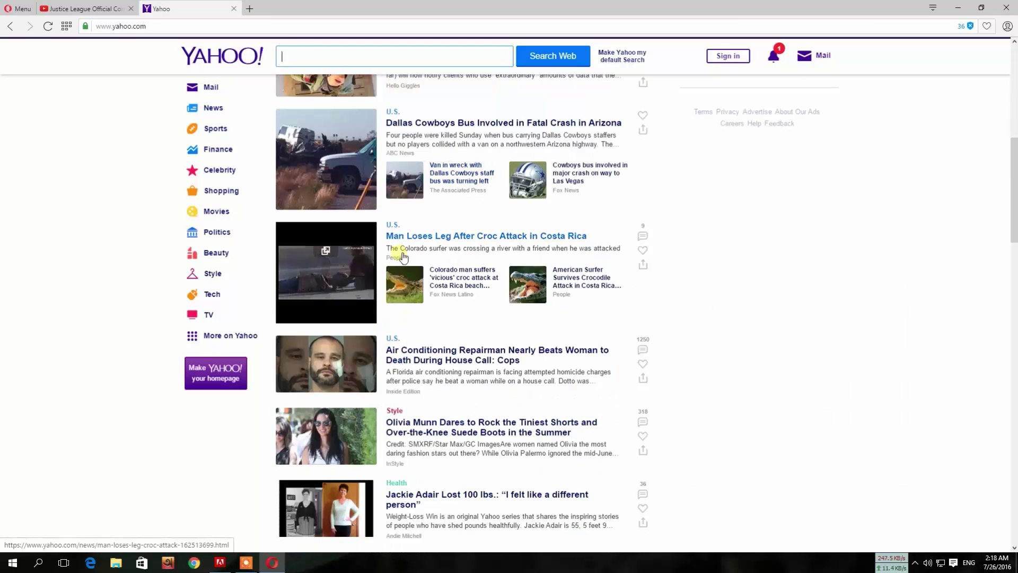
pyautogui.click(329, 251)
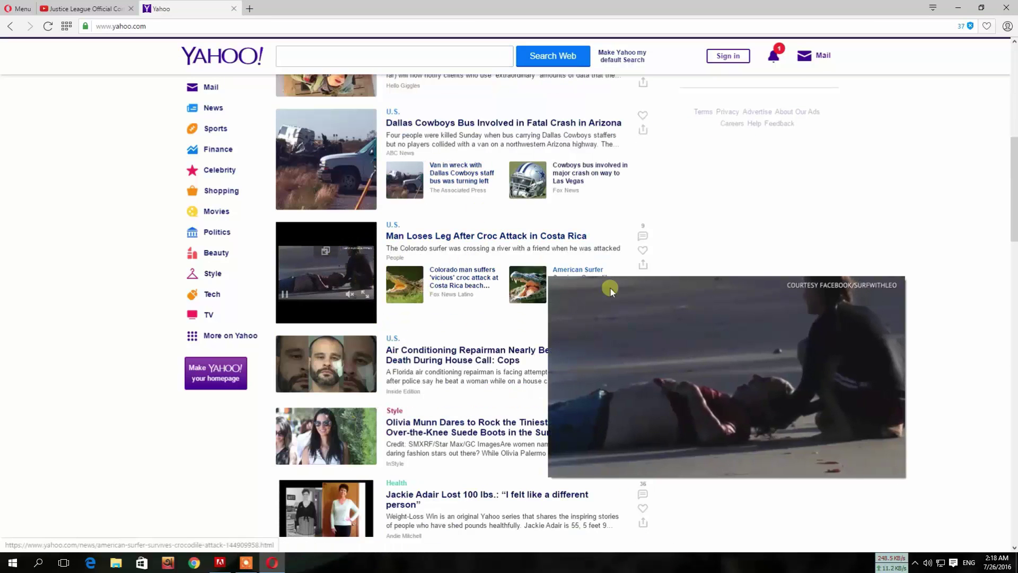